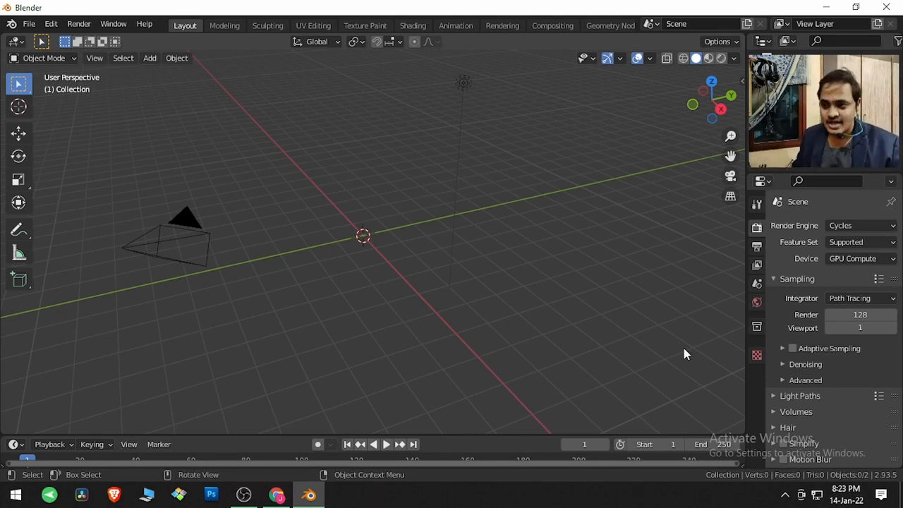
- Create a new file from the Sculpting template and switch the quad sphere to Object Mode
left_click(28, 24)
mouse_move(31, 37)
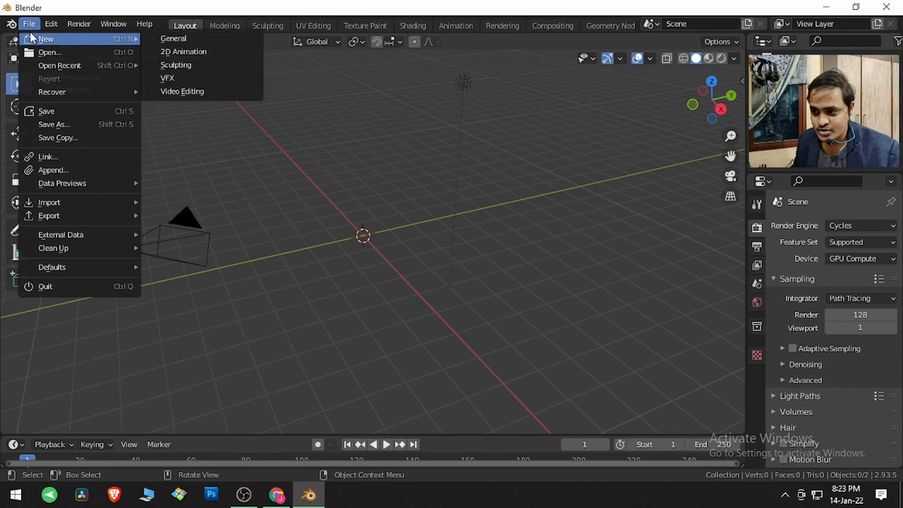
left_click(190, 67)
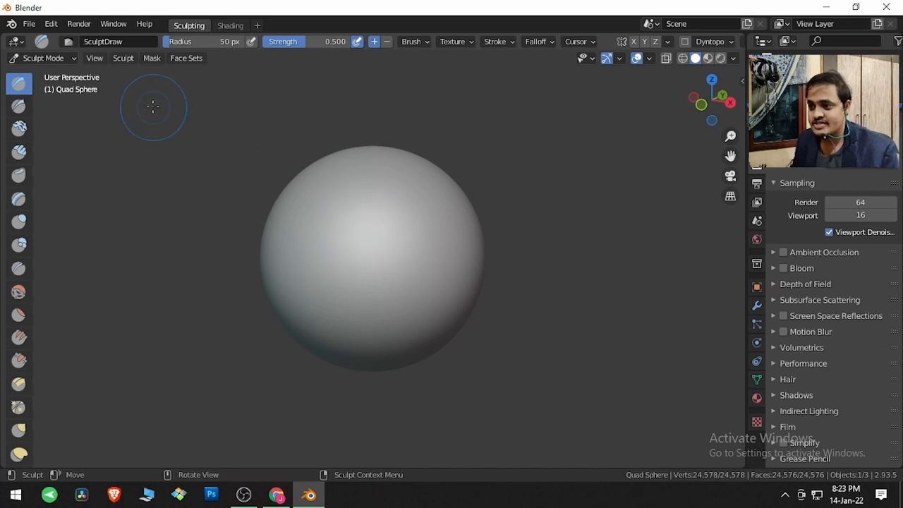
left_click(48, 58)
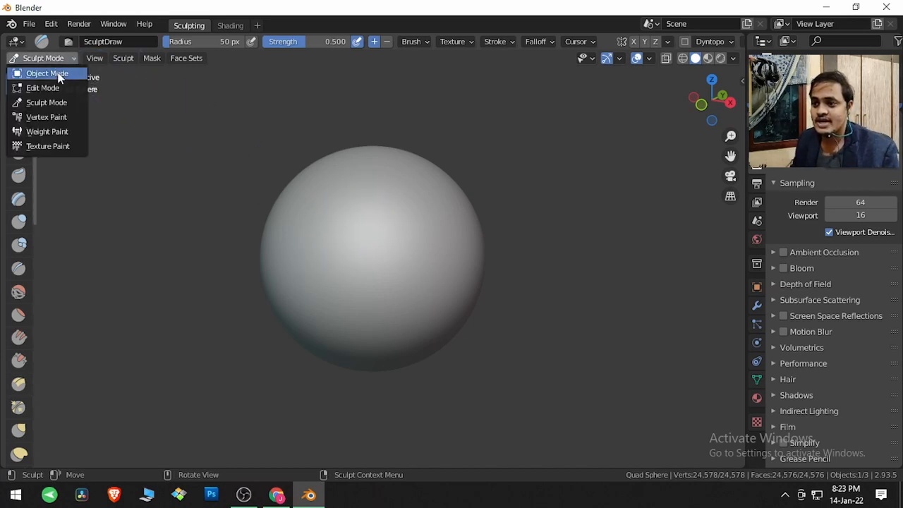
left_click(59, 74)
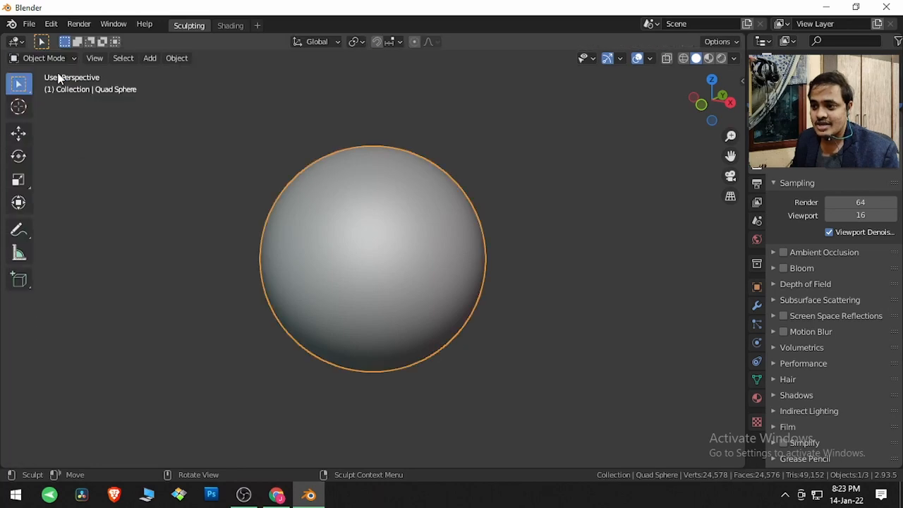
- Add a UV sphere and move it beside the quad sphere
left_click(149, 58)
mouse_move(170, 74)
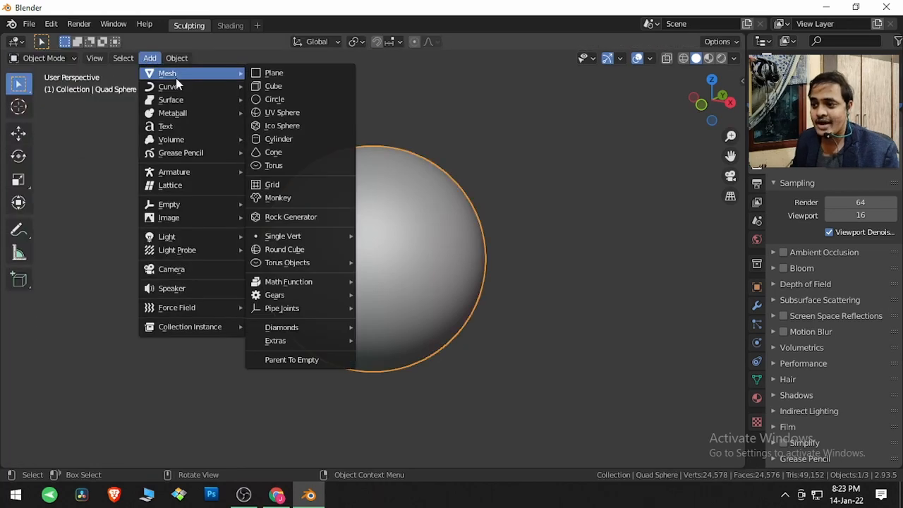
left_click(294, 115)
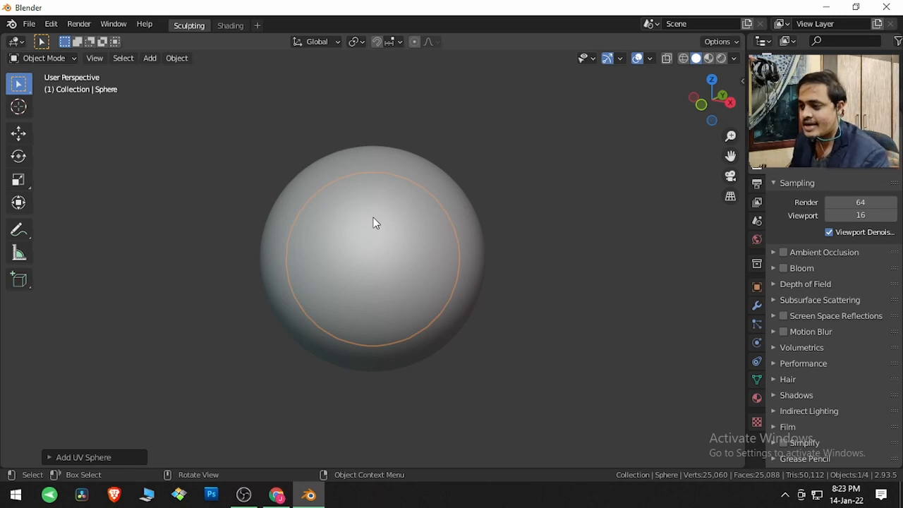
key("g")
left_click(589, 244)
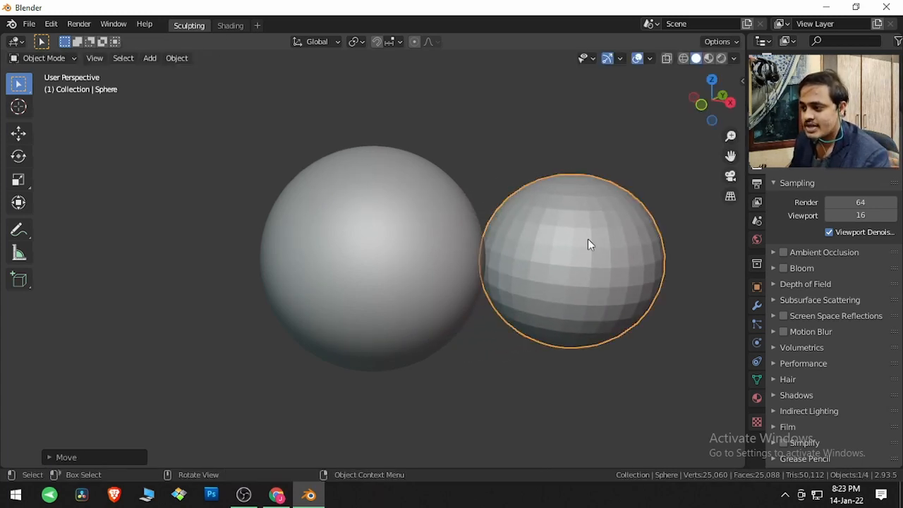
- Show the wireframe overlay on both spheres and set its wireframe amount to 1.000
middle_click_drag(562, 122, 580, 238)
left_click(648, 60)
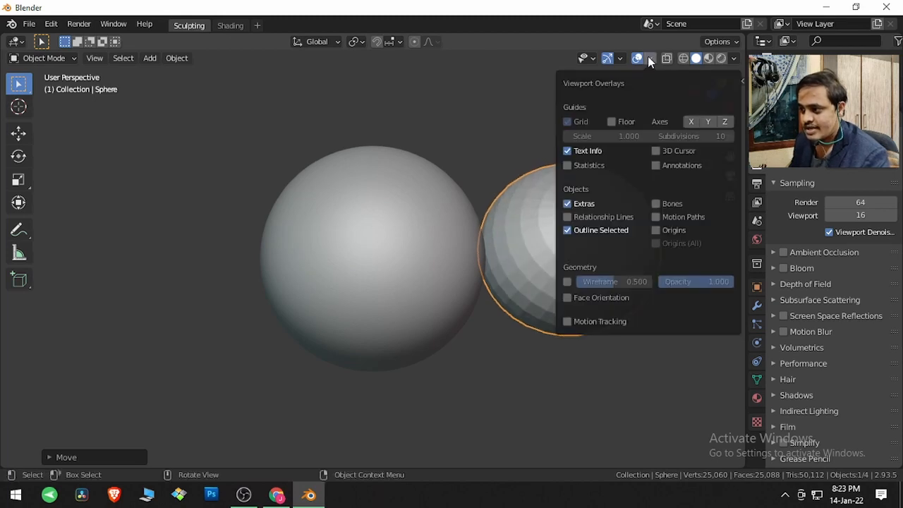
left_click(566, 281)
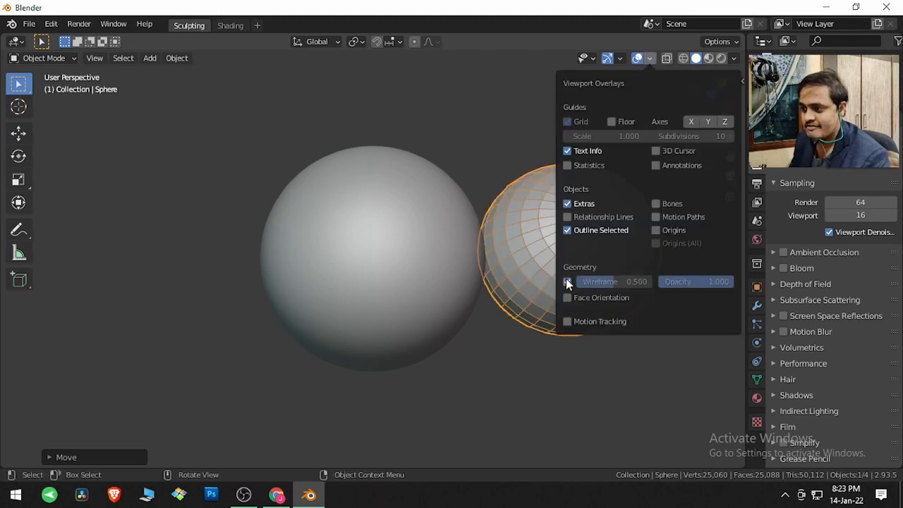
left_click_drag(613, 282, 650, 282)
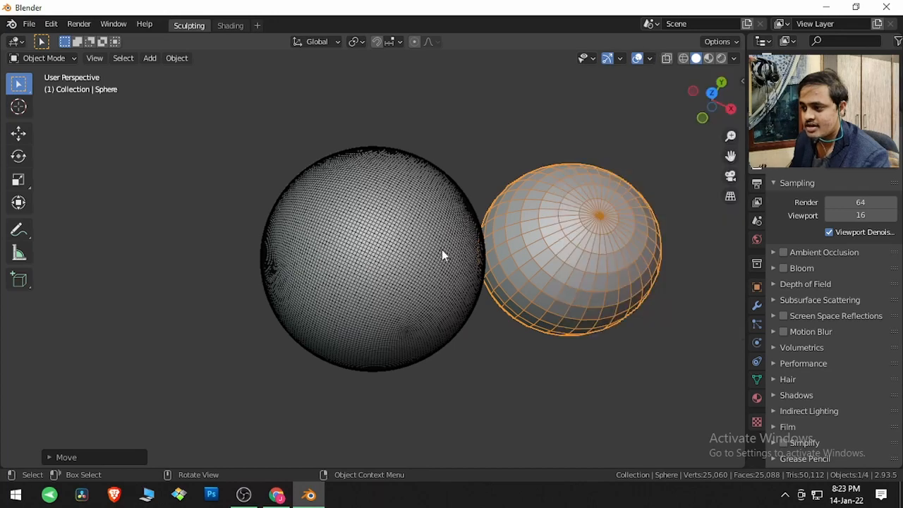
- Examine the quad sphere's mesh topology up close and compare it with the pole of the UV sphere
middle_click_drag(441, 249, 462, 268)
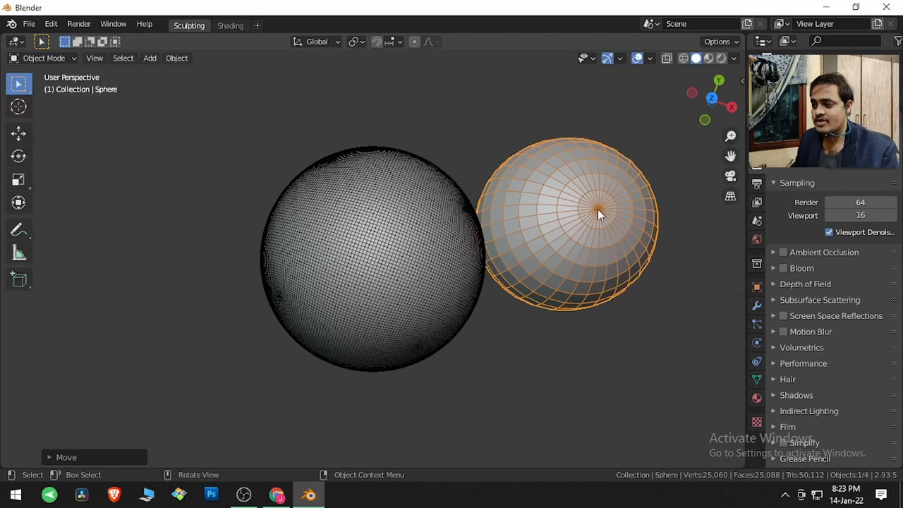
middle_click_drag(373, 262, 447, 185)
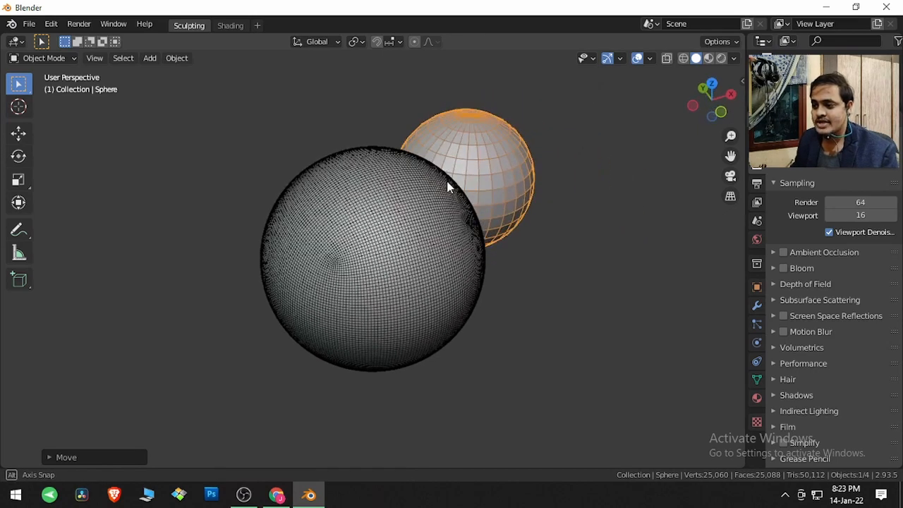
scroll(341, 274, "up", 3)
scroll(341, 274, "up", 2)
middle_click_drag(196, 294, 251, 293)
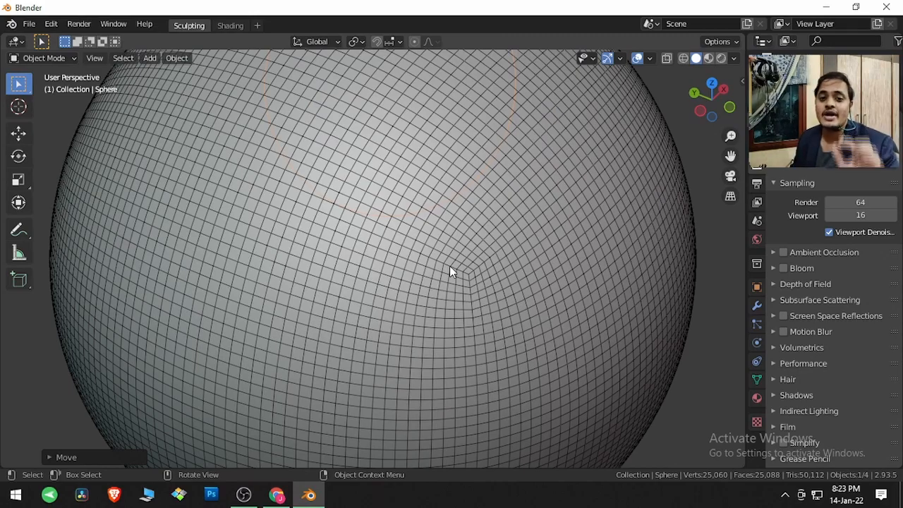
middle_click_drag(460, 222, 379, 275)
scroll(394, 271, "down", 5)
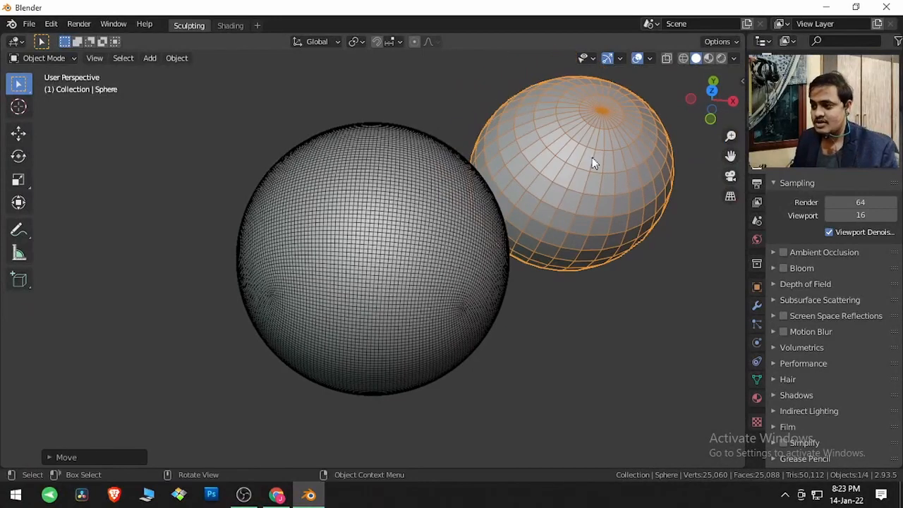
- Delete the UV sphere and select the quad sphere
key("alt+a")
left_click(603, 115)
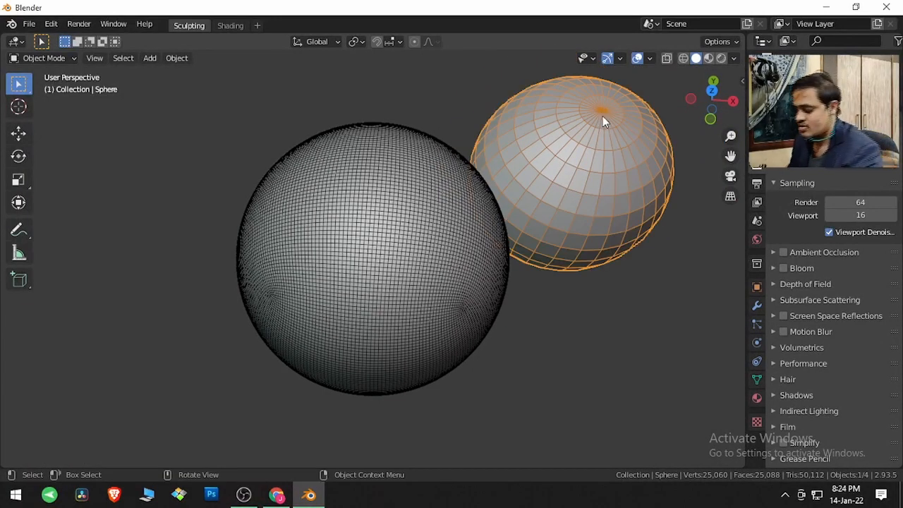
key("Delete")
left_click(403, 194)
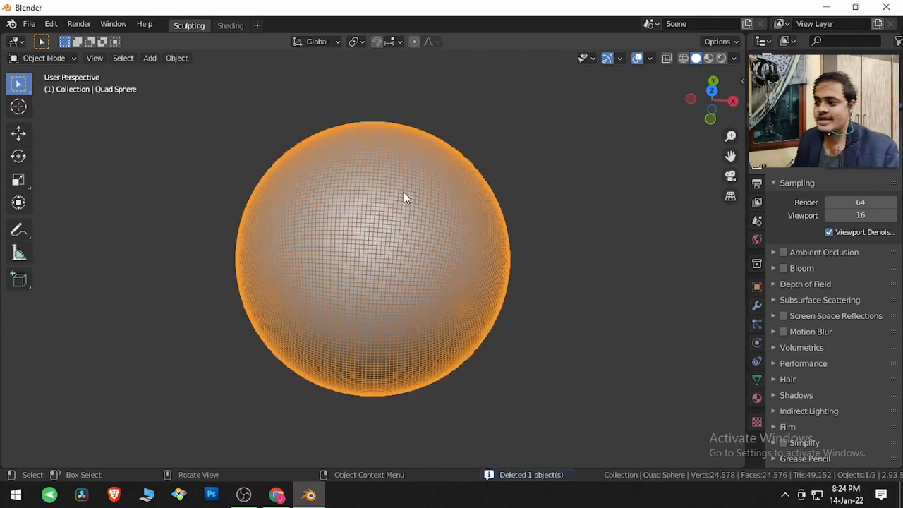
- Return the quad sphere to Sculpt Mode and hide the wireframe overlay
left_click(60, 61)
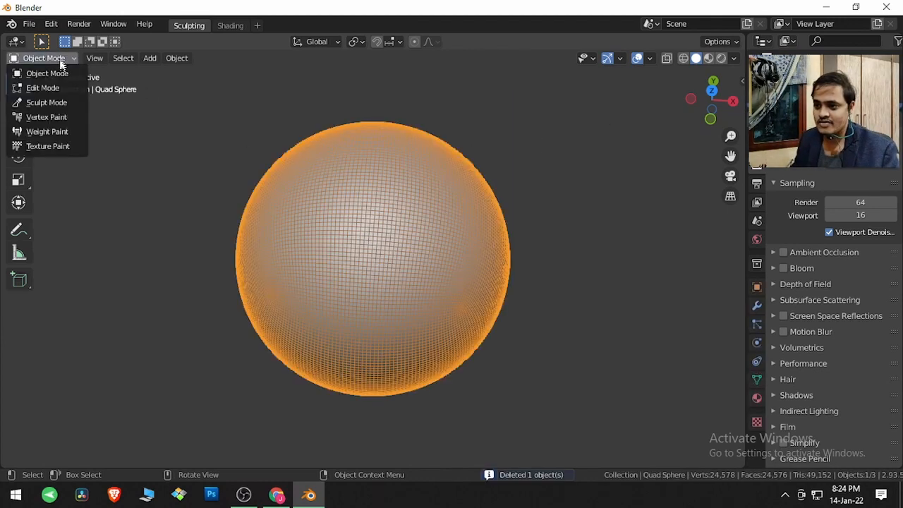
left_click(60, 103)
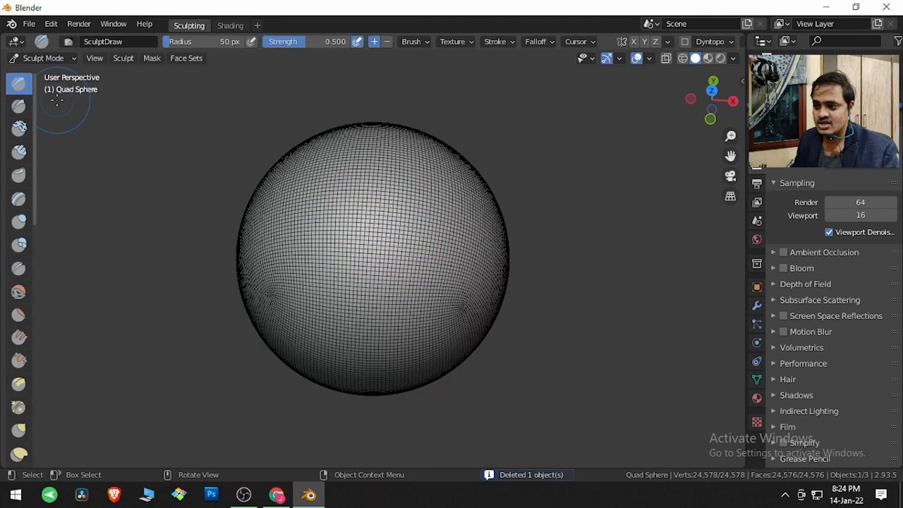
left_click(649, 59)
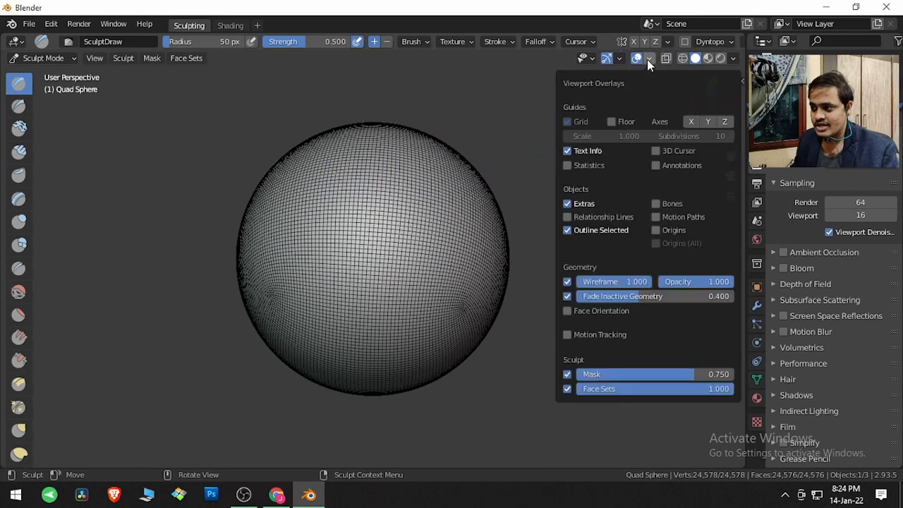
left_click(567, 282)
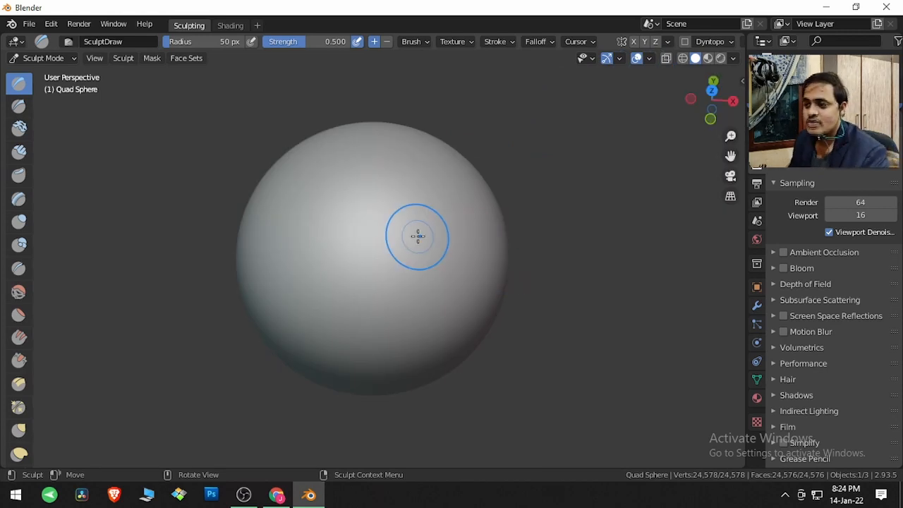
- Sculpt a raised vertical ridge on the quad sphere with the Draw brush and carve a matching groove beside it
middle_click_drag(417, 236, 427, 225)
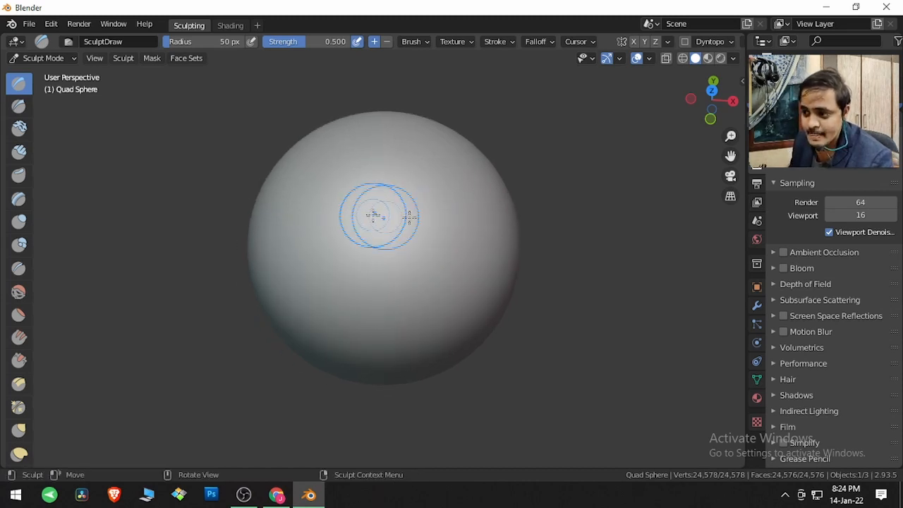
mouse_move(359, 214)
left_mouse_down()
mouse_move(353, 257)
mouse_move(358, 221)
left_mouse_up()
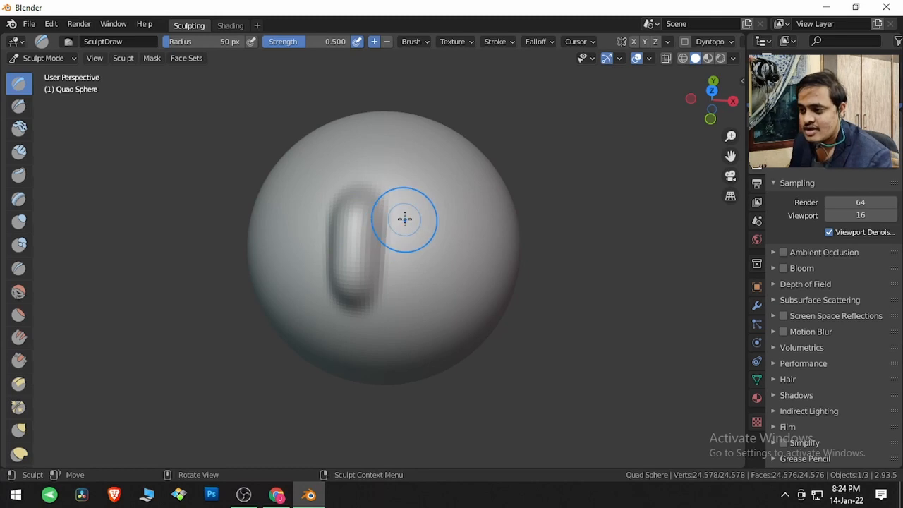
mouse_move(407, 214)
left_mouse_down()
mouse_move(401, 282)
mouse_move(410, 211)
mouse_move(401, 253)
mouse_move(401, 210)
left_mouse_up()
- Smooth the ridge and the groove so they blend into the sphere's surface
mouse_move(402, 210)
middle_mouse_down()
mouse_move(420, 136)
mouse_move(406, 252)
middle_mouse_up()
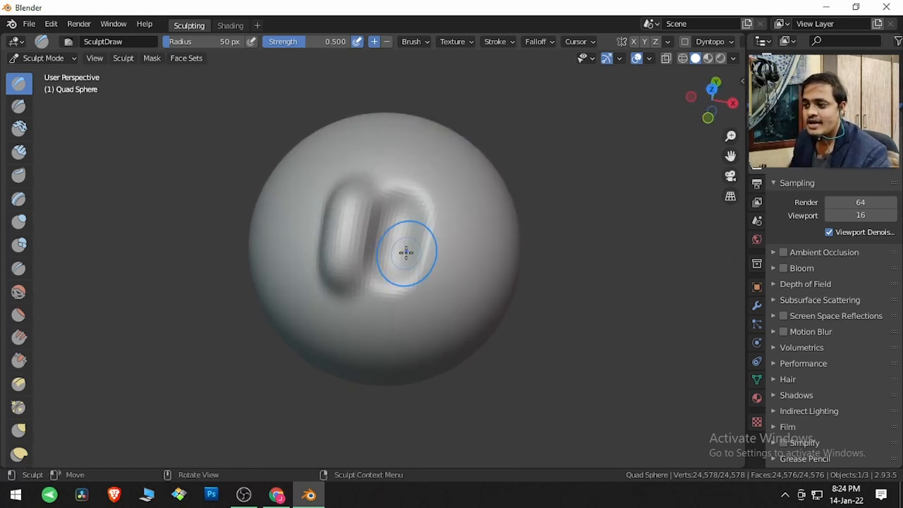
key("shift")
mouse_move(406, 252)
left_mouse_down("shift")
mouse_move(342, 226)
mouse_move(437, 219)
left_mouse_up("shift")
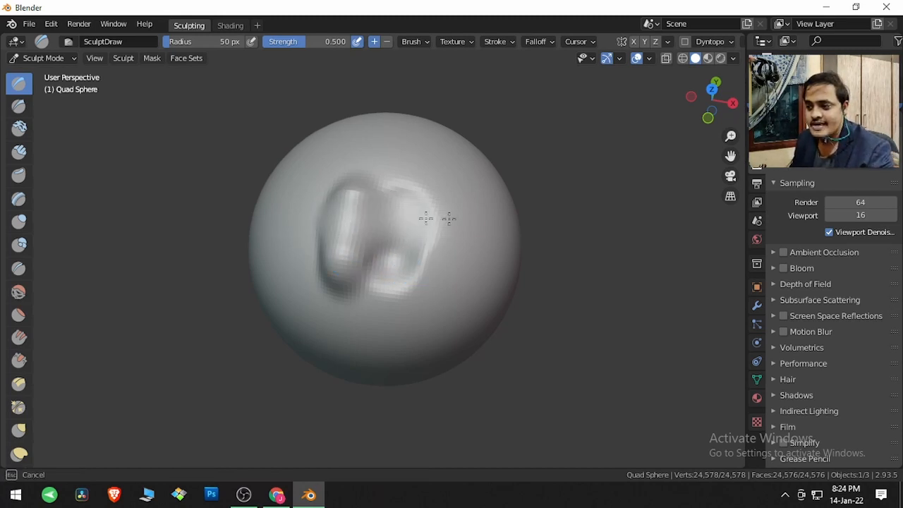
mouse_move(352, 218)
left_mouse_down("shift")
mouse_move(426, 195)
mouse_move(346, 195)
mouse_move(365, 193)
mouse_move(396, 257)
mouse_move(338, 275)
mouse_move(342, 246)
mouse_move(389, 225)
mouse_move(397, 237)
left_mouse_up("shift")
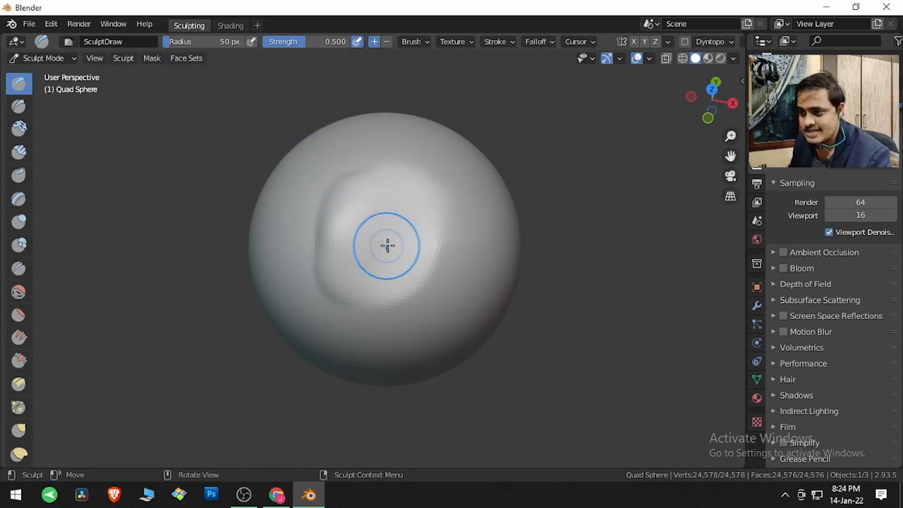
middle_click_drag(386, 246, 378, 201)
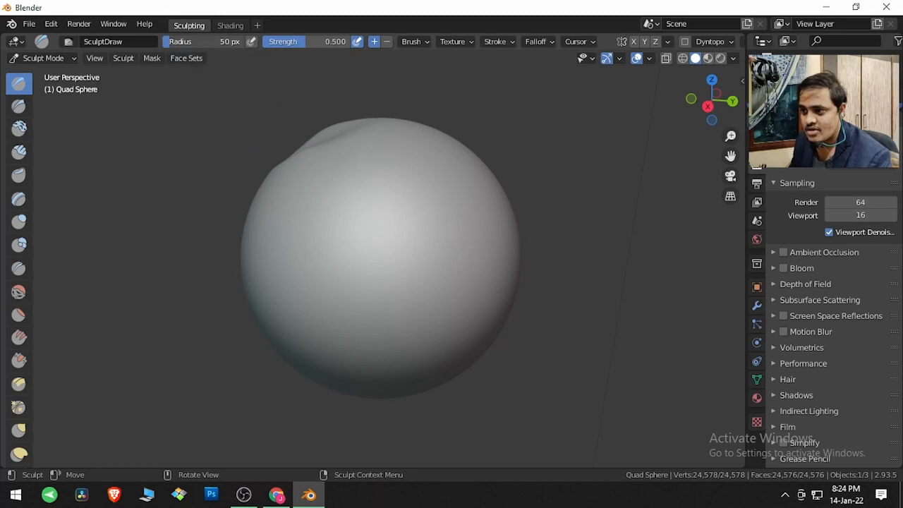
- Try a Draw stroke on a smooth side of the sphere after editing the brush radius, and undo it
left_click(211, 43)
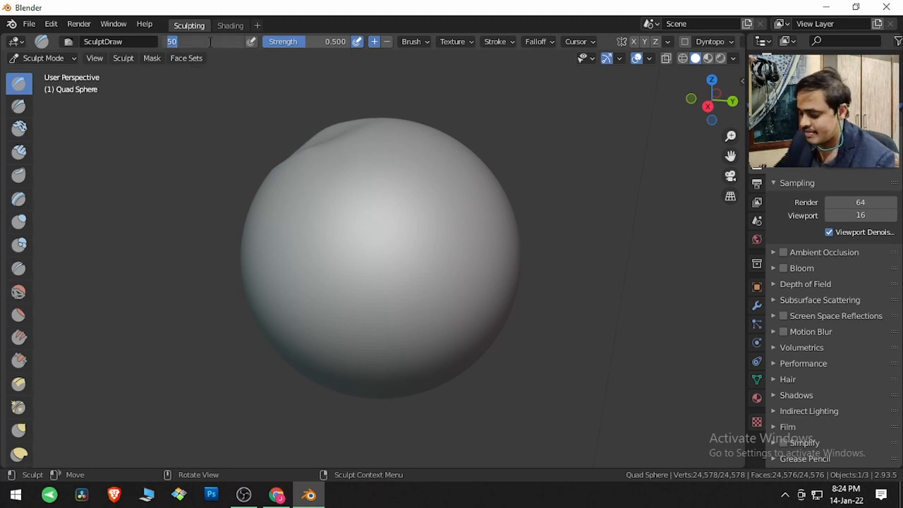
key("Return")
mouse_move(343, 224)
left_mouse_down()
mouse_move(342, 290)
mouse_move(331, 216)
mouse_move(332, 239)
mouse_move(323, 238)
mouse_move(323, 219)
left_mouse_up()
key("ctrl+z")
key("ctrl+z")
key("ctrl+z")
- Try one vertical stroke with a narrow brush and another with a 160 px radius, and undo both
left_click_drag(326, 272, 336, 207)
left_click_drag(217, 44, 240, 44)
left_click_drag(185, 43, 192, 45)
mouse_move(405, 270)
left_mouse_down()
mouse_move(415, 201)
mouse_move(418, 287)
mouse_move(419, 210)
left_mouse_up()
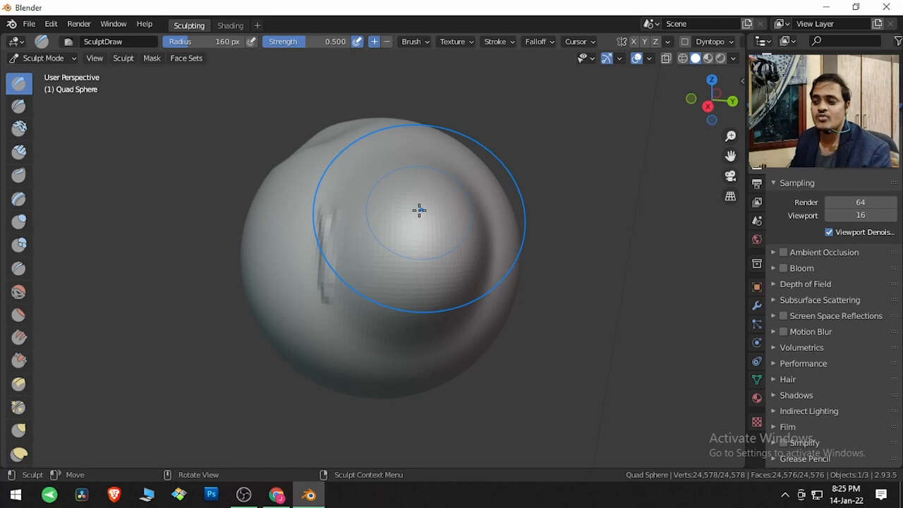
key("ctrl+z")
key("ctrl+z")
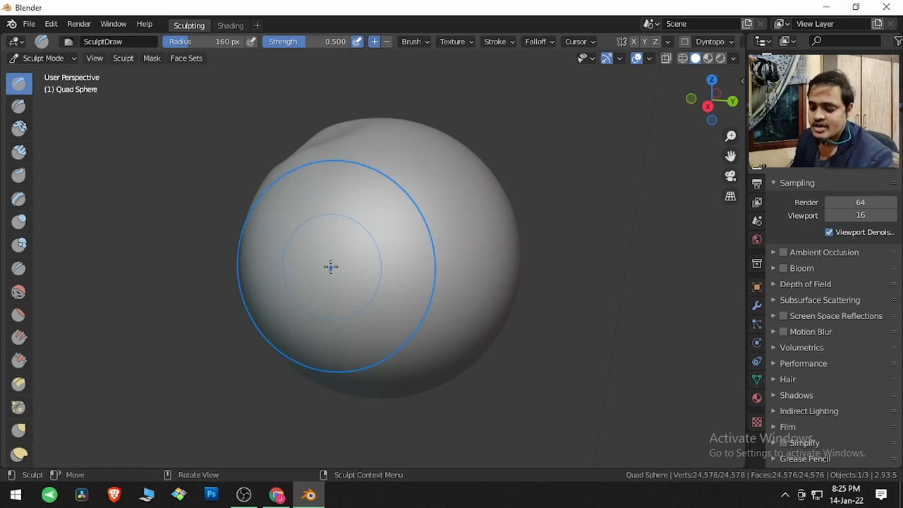
- Reduce the Draw brush radius to 33 px and sculpt a short vertical ridge on the sphere
key("f")
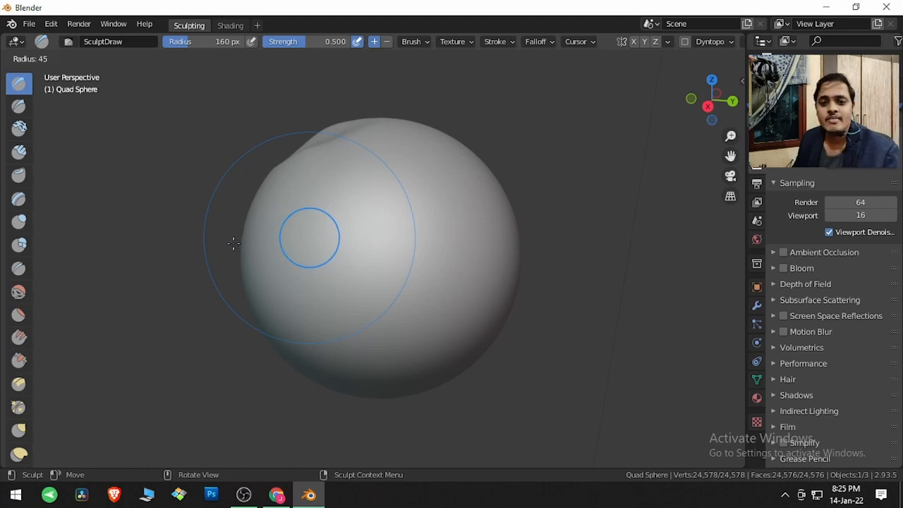
left_click(224, 244)
mouse_move(321, 230)
left_mouse_down()
mouse_move(330, 280)
mouse_move(343, 211)
mouse_move(340, 293)
mouse_move(342, 218)
mouse_move(338, 277)
left_mouse_up()
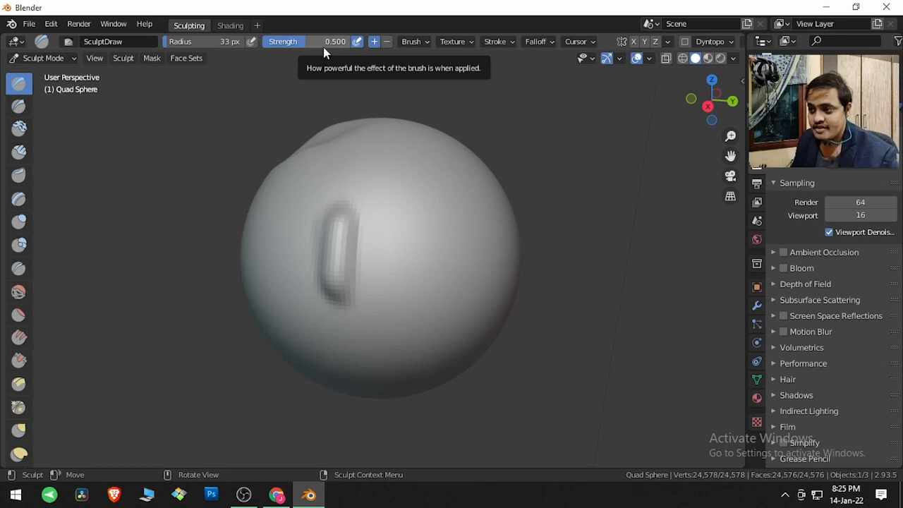
- Set the brush strength to 1.000, sculpt a second vertical ridge beside the first and compare their heights from the side
left_click_drag(316, 44, 409, 43)
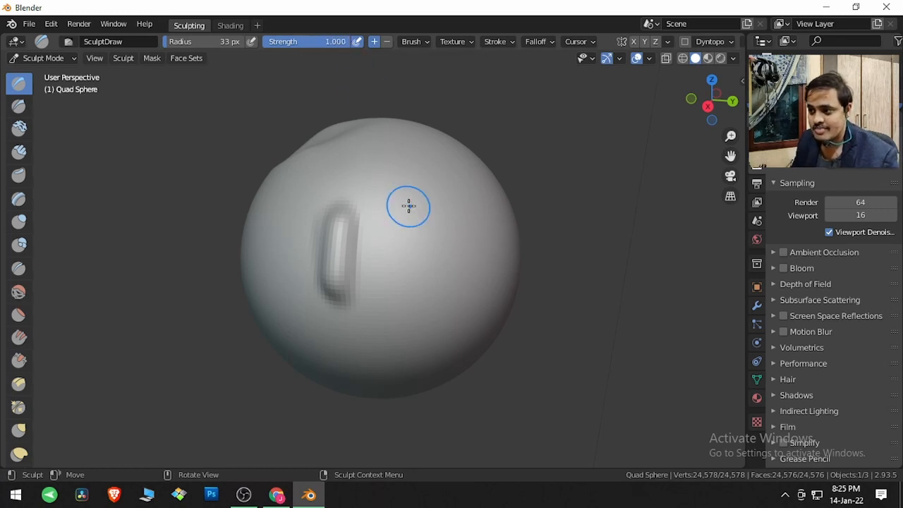
mouse_move(385, 212)
left_mouse_down()
mouse_move(384, 321)
mouse_move(379, 233)
mouse_move(375, 303)
mouse_move(386, 304)
left_mouse_up()
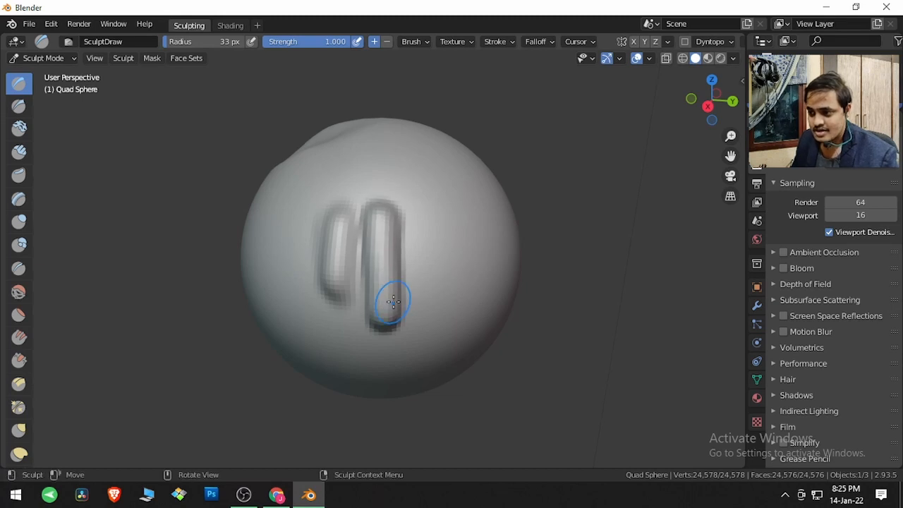
middle_click_drag(392, 301, 404, 180)
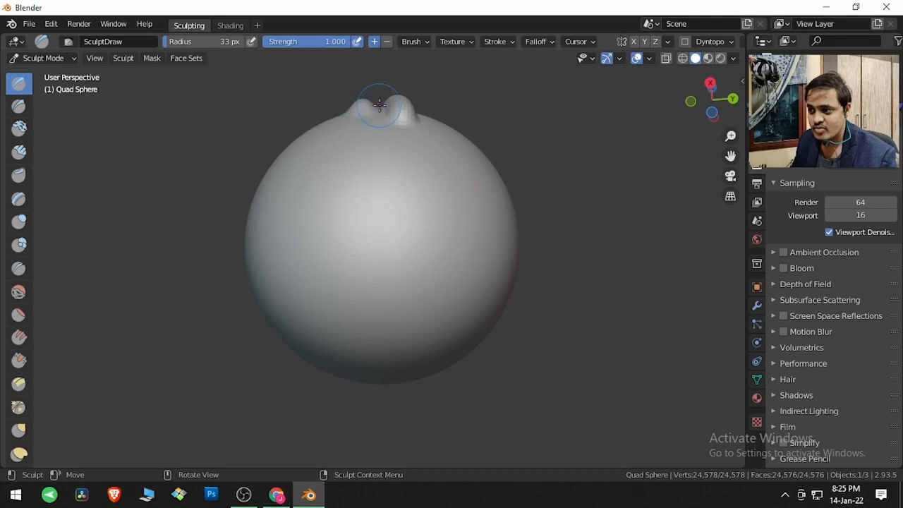
- Set the brush strength to 0.200, sculpt a third short ridge beside the other two and compare their heights from the side
mouse_move(389, 104)
middle_mouse_down()
mouse_move(366, 245)
mouse_move(363, 237)
middle_mouse_up()
left_click_drag(344, 42, 289, 44)
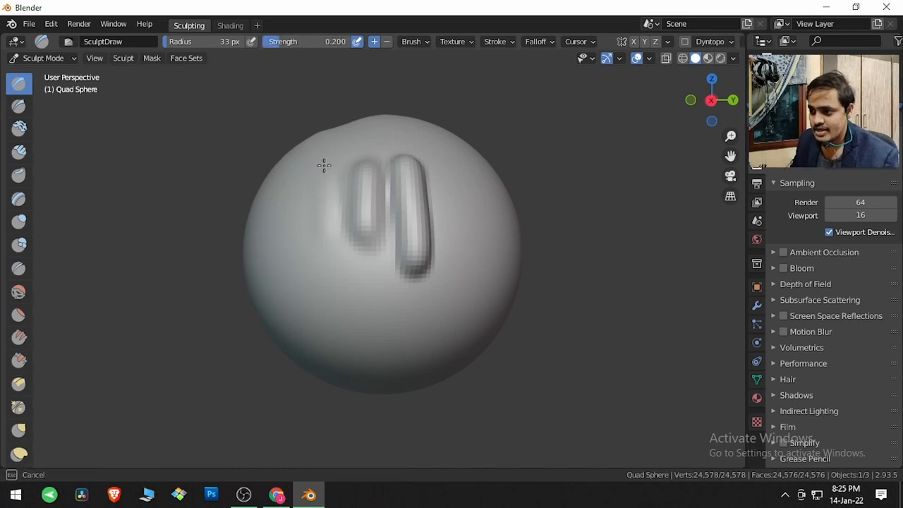
left_click_drag(324, 193, 326, 220)
middle_click_drag(349, 235, 345, 151)
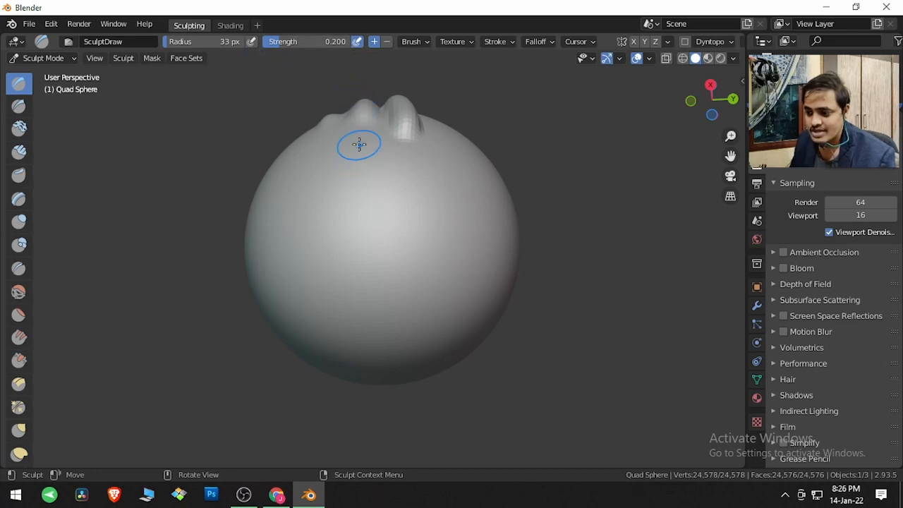
- Switch to Chrome, preview several pen tablet models in the image results, including the XP-PEN Artist 12 PRO, and return to Blender
left_click(281, 493)
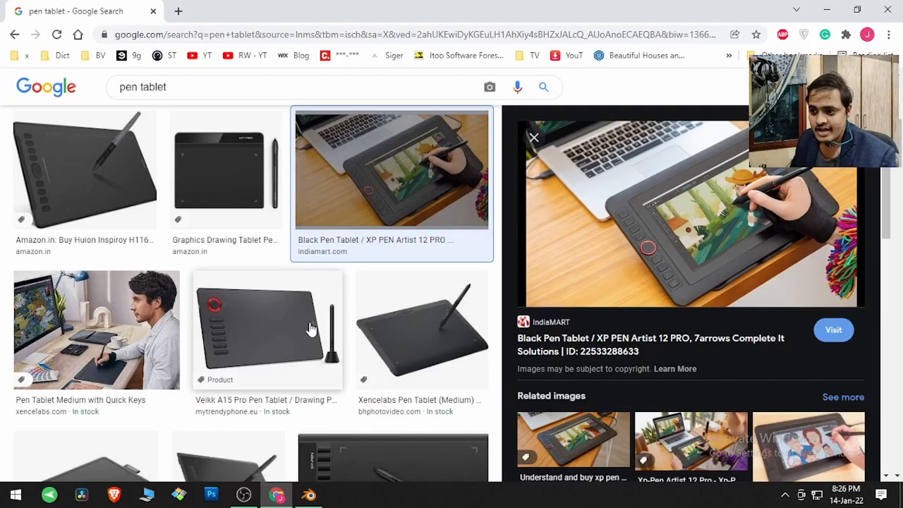
left_click(164, 328)
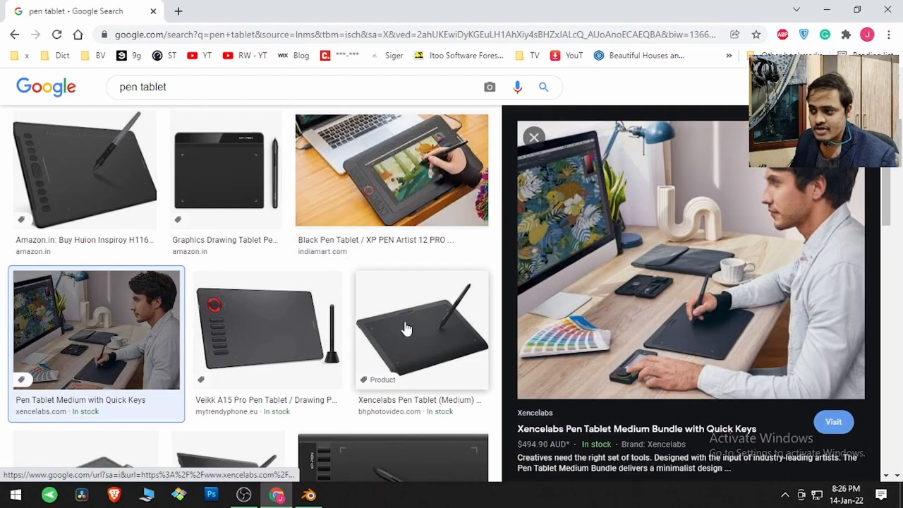
left_click(314, 344)
left_click(130, 326)
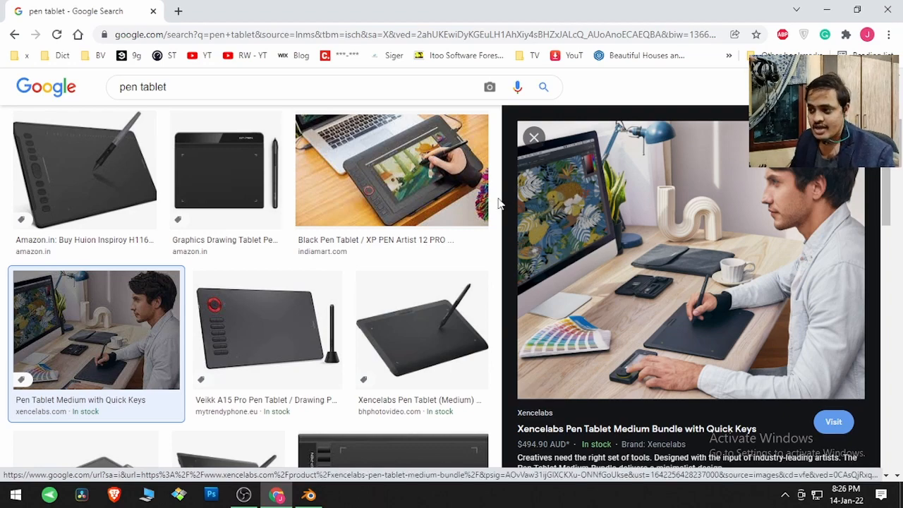
left_click(465, 200)
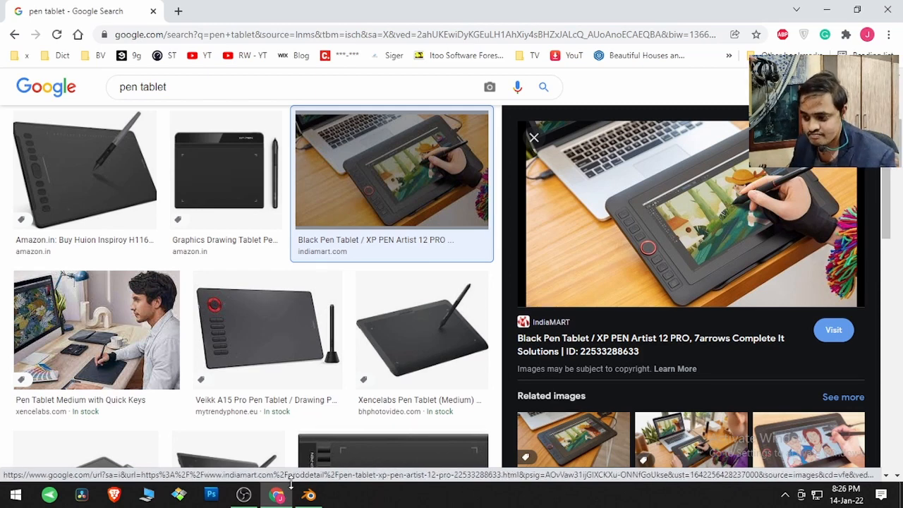
left_click(303, 497)
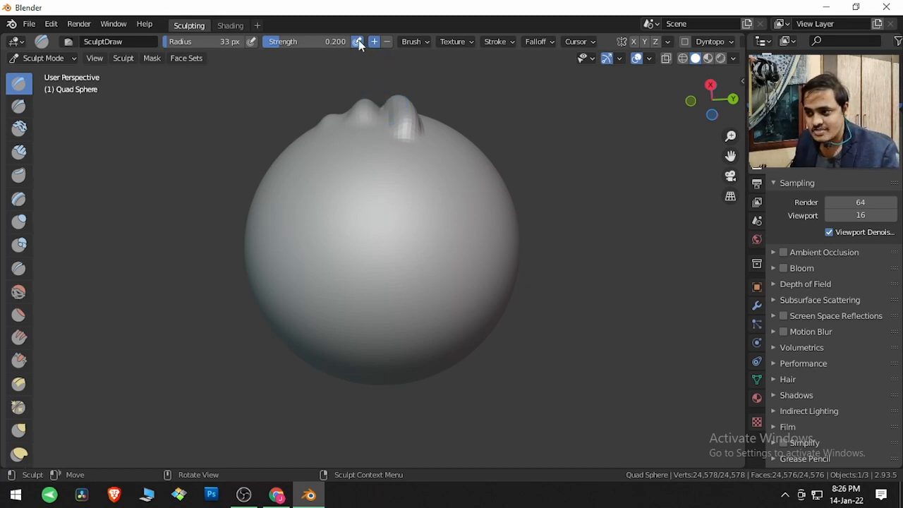
- Make a light vertical stroke on the sphere's smooth side, set the brush strength to 0.500 and sculpt over the same spot
left_click_drag(362, 197, 363, 211)
left_click(316, 41)
type("0.5")
key("Return")
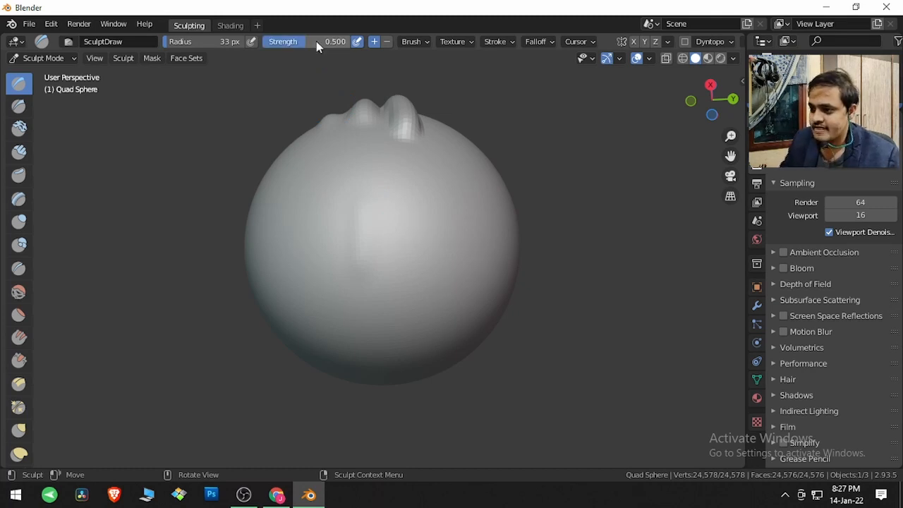
mouse_move(363, 196)
left_mouse_down()
mouse_move(359, 263)
mouse_move(360, 210)
left_mouse_up()
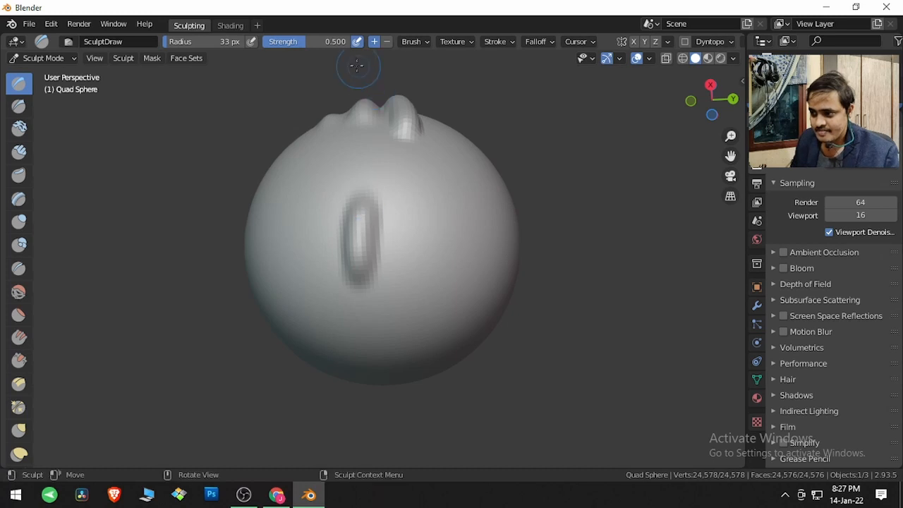
- Set the Draw brush direction to Subtract, carve a short groove beside the new ridge and view both from below
left_click(387, 41)
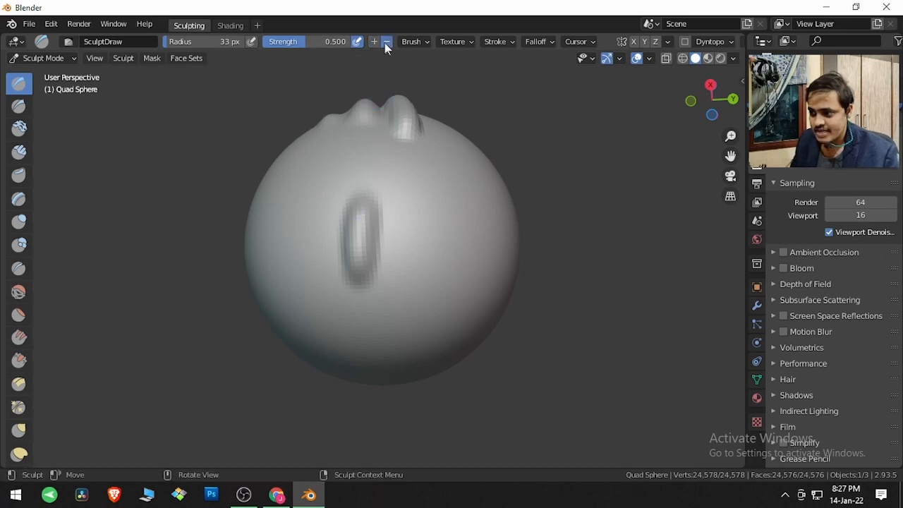
mouse_move(394, 210)
left_mouse_down()
mouse_move(397, 268)
mouse_move(397, 212)
mouse_move(399, 219)
left_mouse_up()
mouse_move(409, 284)
middle_mouse_down()
mouse_move(425, 294)
mouse_move(428, 244)
middle_mouse_up()
- Make a short vertical stroke below the ridge in Add mode, and another beside it in Subtract mode with the direction temporarily inverted
left_click(374, 41)
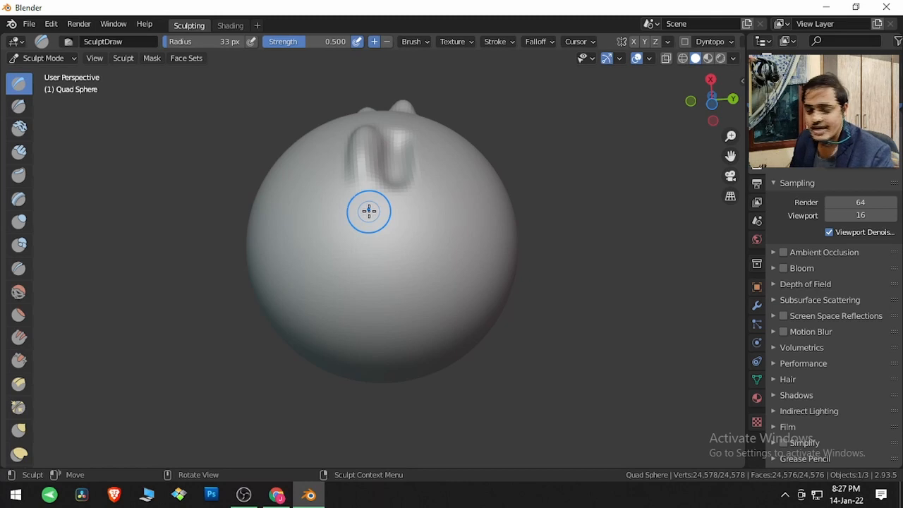
mouse_move(368, 210)
left_mouse_down()
mouse_move(369, 272)
mouse_move(373, 211)
left_mouse_up()
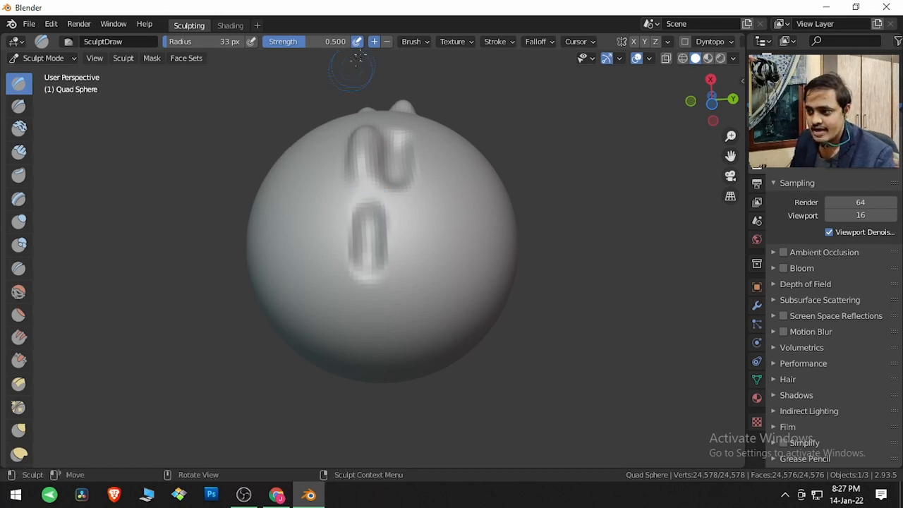
left_click(387, 42)
left_click_drag(399, 141, 399, 166)
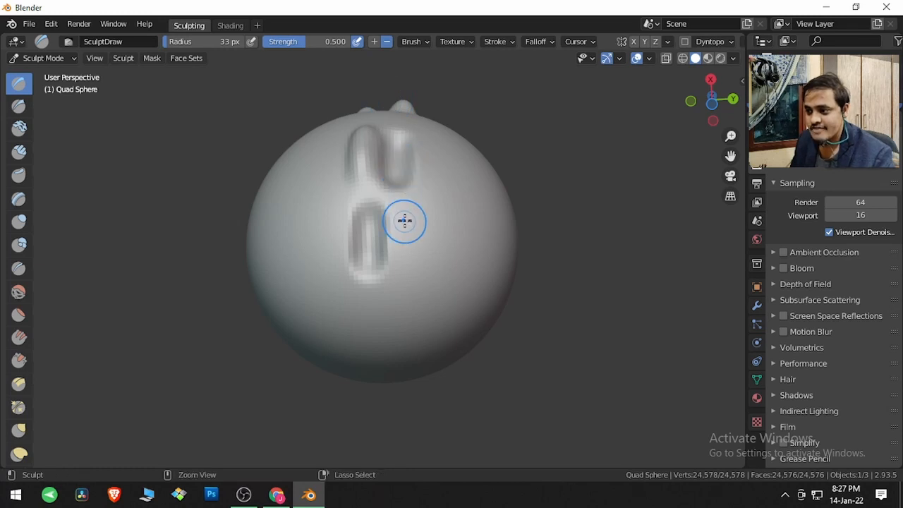
mouse_move(404, 219)
left_mouse_down("ctrl")
mouse_move(411, 264)
mouse_move(407, 204)
mouse_move(403, 268)
mouse_move(405, 222)
mouse_move(403, 246)
left_mouse_up("ctrl")
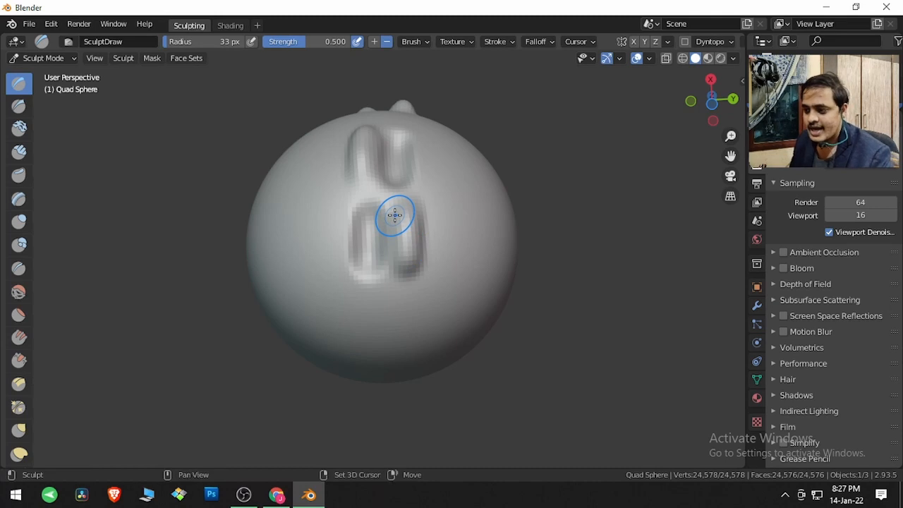
- Smooth the middle sections of the four short strokes with repeated passes of the temporary Smooth brush
mouse_move(362, 153)
left_mouse_down("ctrl")
mouse_move(406, 159)
mouse_move(359, 145)
mouse_move(416, 173)
left_mouse_up("ctrl")
mouse_move(423, 205)
left_mouse_down("ctrl")
mouse_move(352, 242)
mouse_move(433, 248)
left_mouse_up("ctrl")
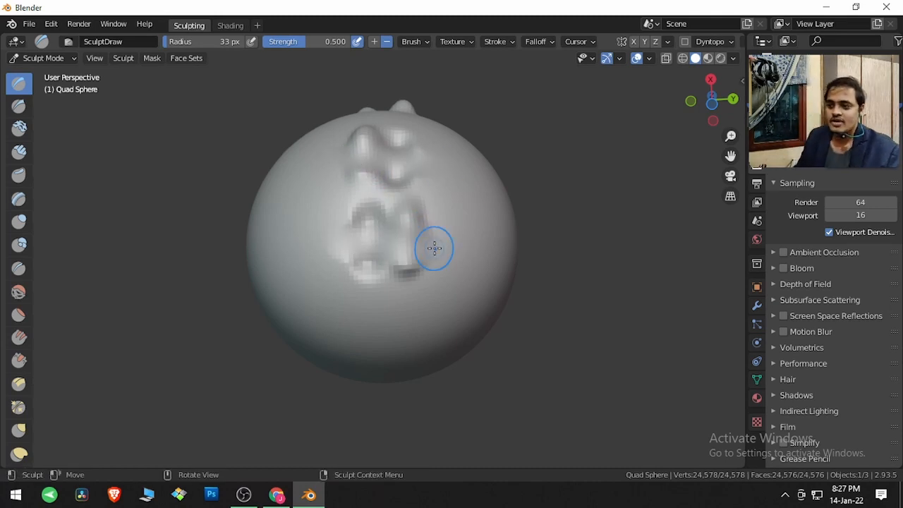